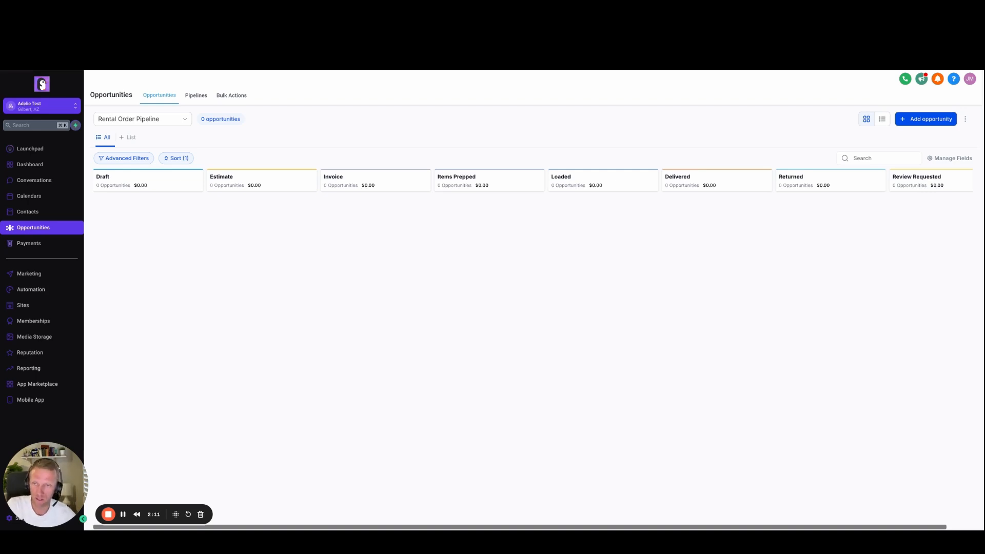
- Open the Customer workflow in the automations and copy the webhook URL of its Customer Add/Change/Update trigger
{"action": "left_click", "coordinate": [41, 290]}
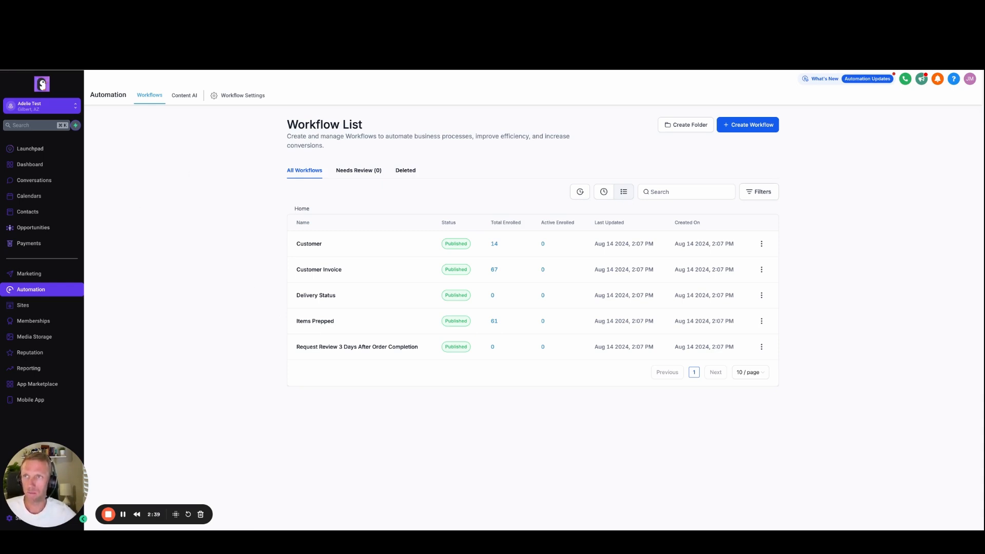
{"action": "left_click", "coordinate": [164, 47]}
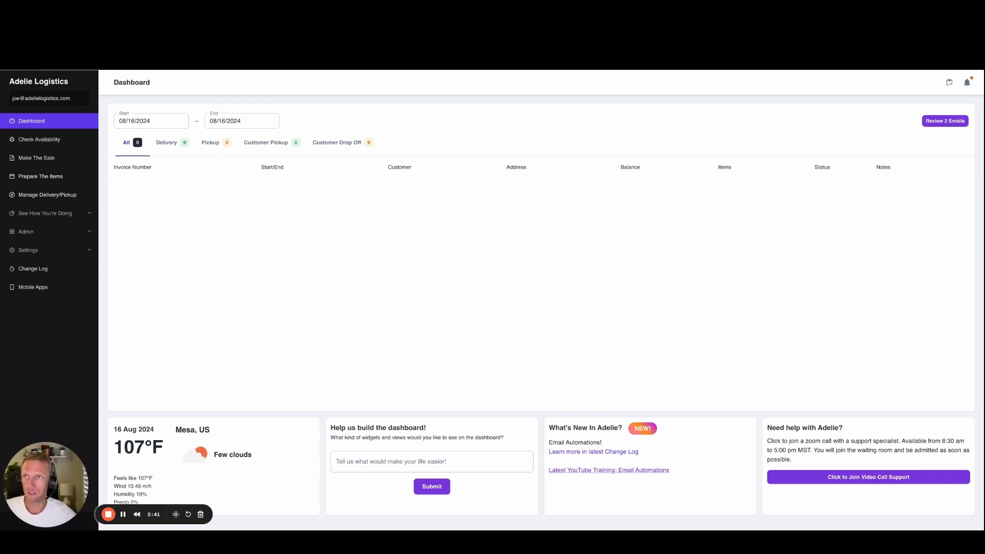
{"action": "key", "text": "ctrl+Tab"}
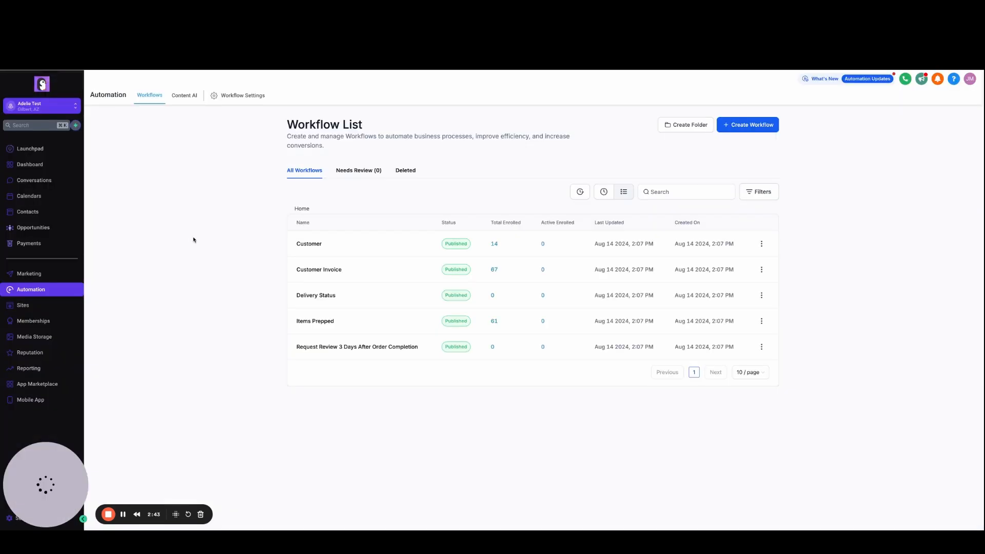
{"action": "left_click", "coordinate": [308, 244]}
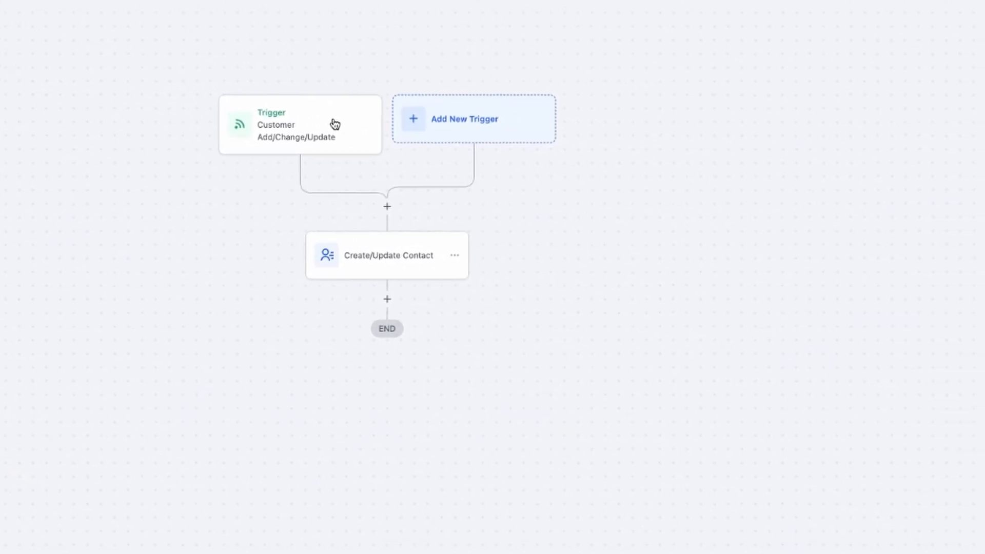
{"action": "left_click", "coordinate": [286, 130]}
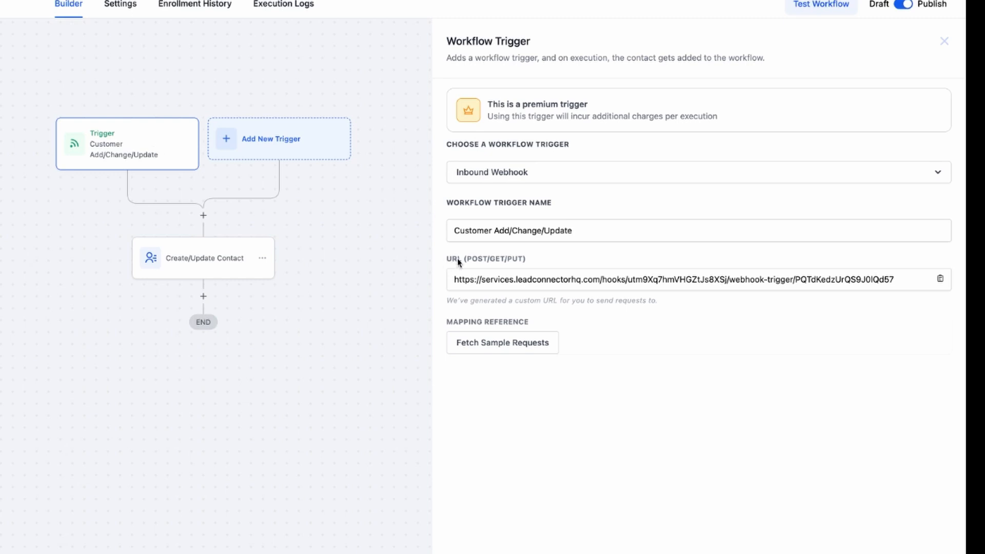
{"action": "left_click_drag", "start_coordinate": [446, 259], "coordinate": [527, 263]}
{"action": "left_click", "coordinate": [940, 281]}
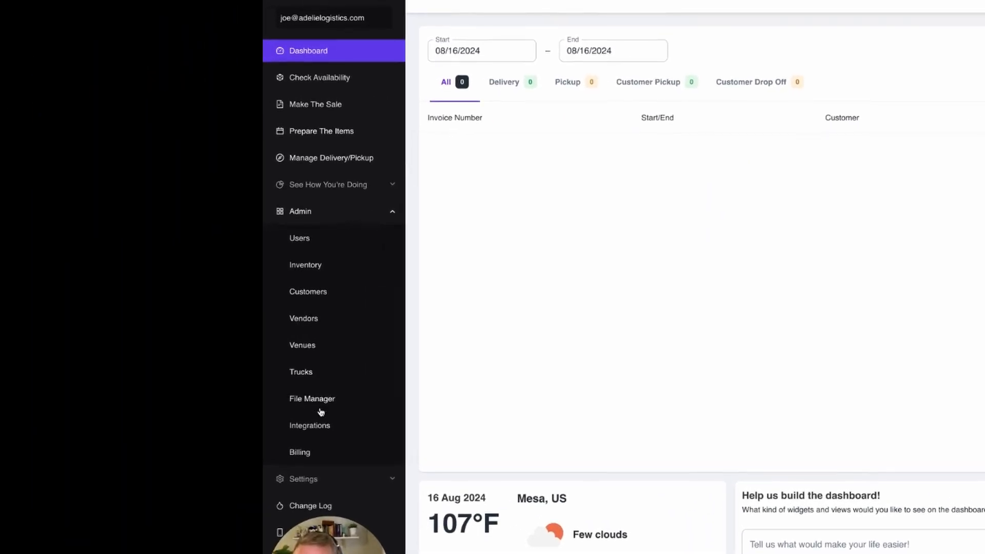
- Switch to Adelie Logistics and paste the copied webhook URL as the Customer Created URL in the HighLevel integration settings
{"action": "left_click", "coordinate": [323, 432]}
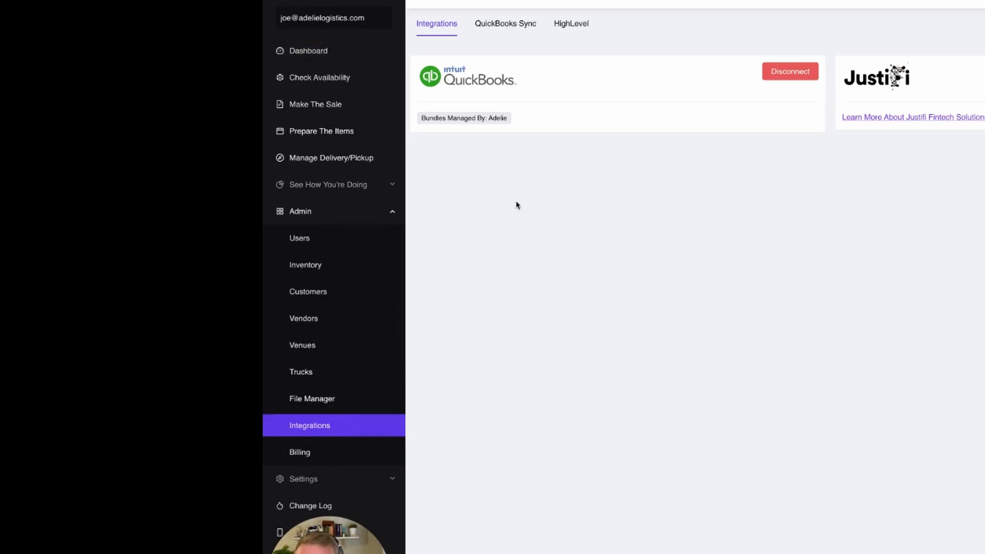
{"action": "left_click", "coordinate": [572, 25]}
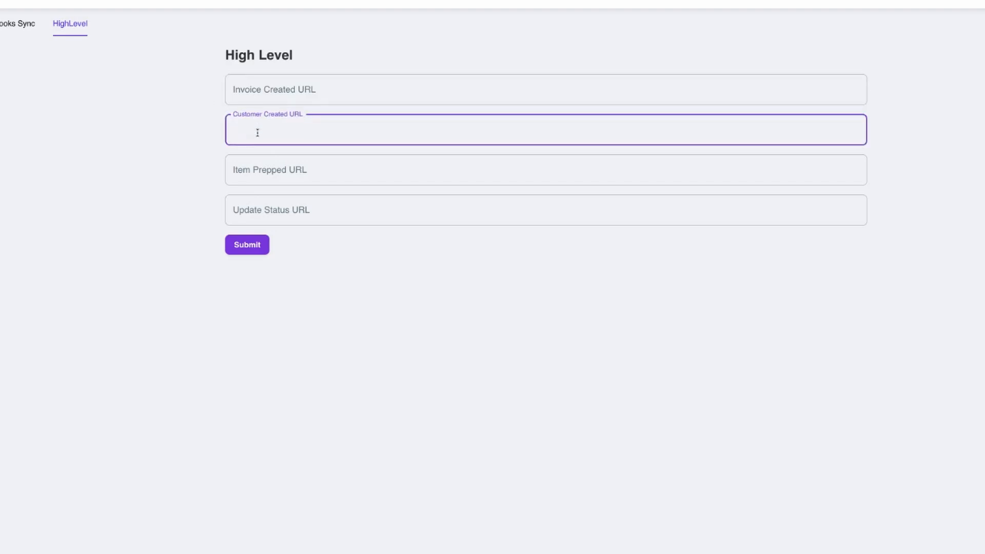
{"action": "key", "text": "ctrl+v"}
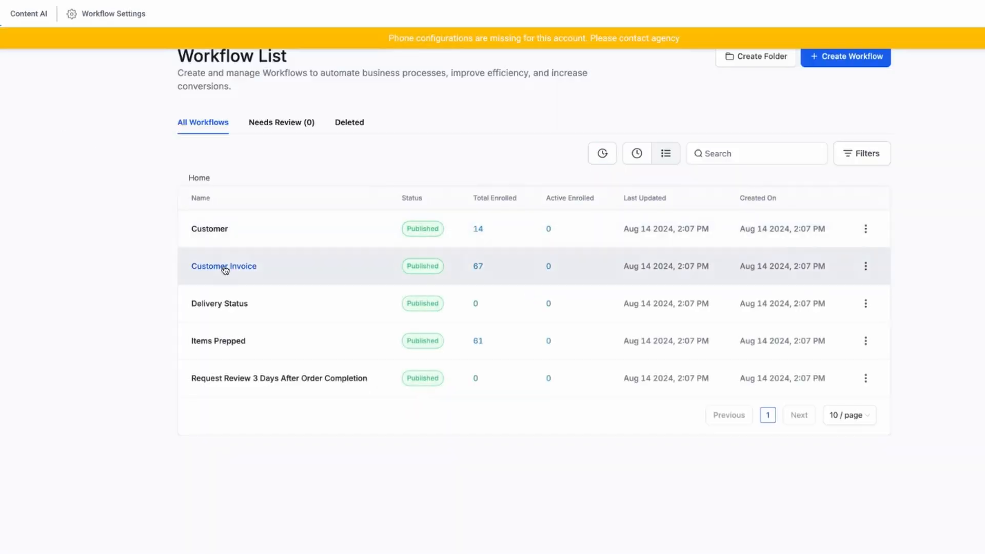
- Copy the trigger webhook URL of HighLevel's Customer Invoice workflow into Adelie's Invoice Created URL
{"action": "left_click", "coordinate": [224, 268]}
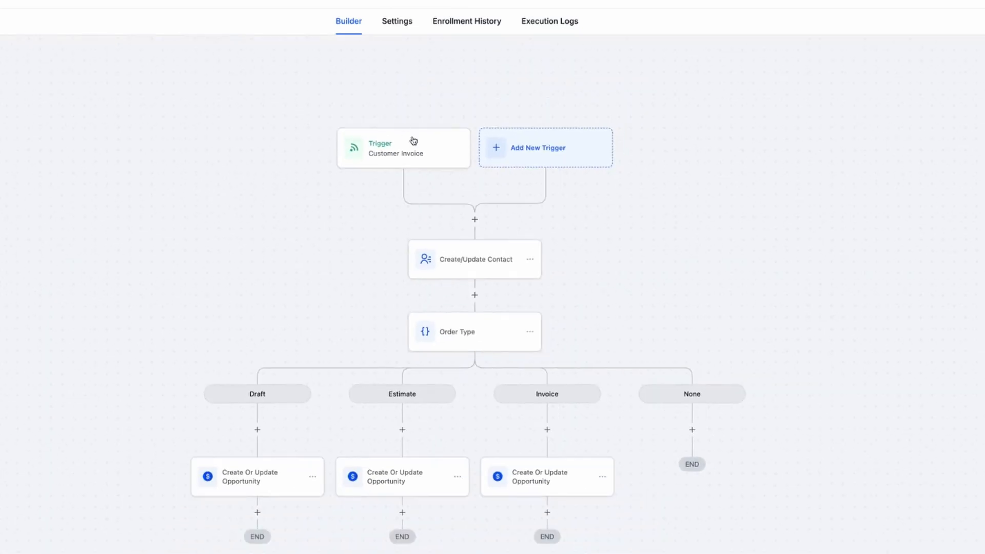
{"action": "left_click", "coordinate": [424, 149]}
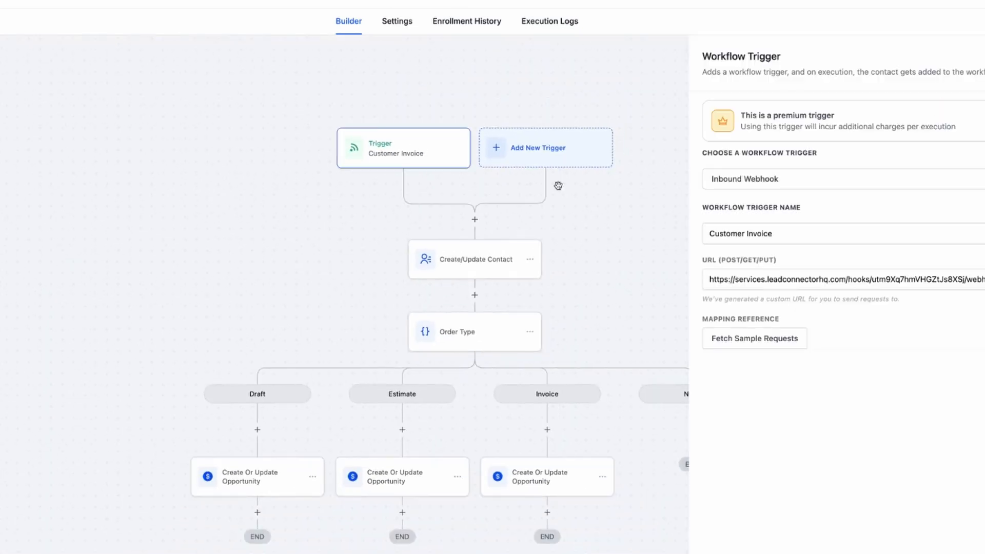
{"action": "left_click", "coordinate": [968, 279]}
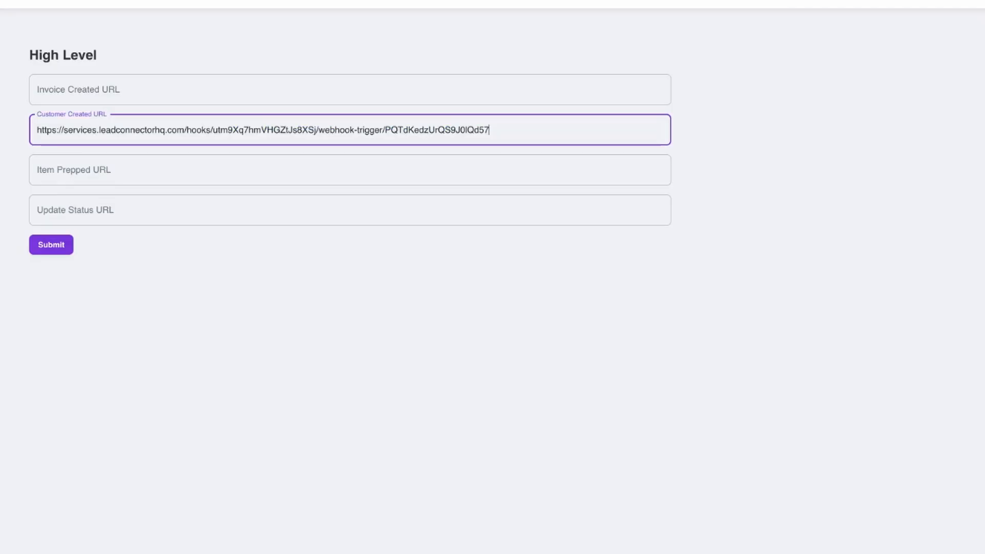
{"action": "left_click", "coordinate": [100, 88]}
{"action": "key", "text": "ctrl+v"}
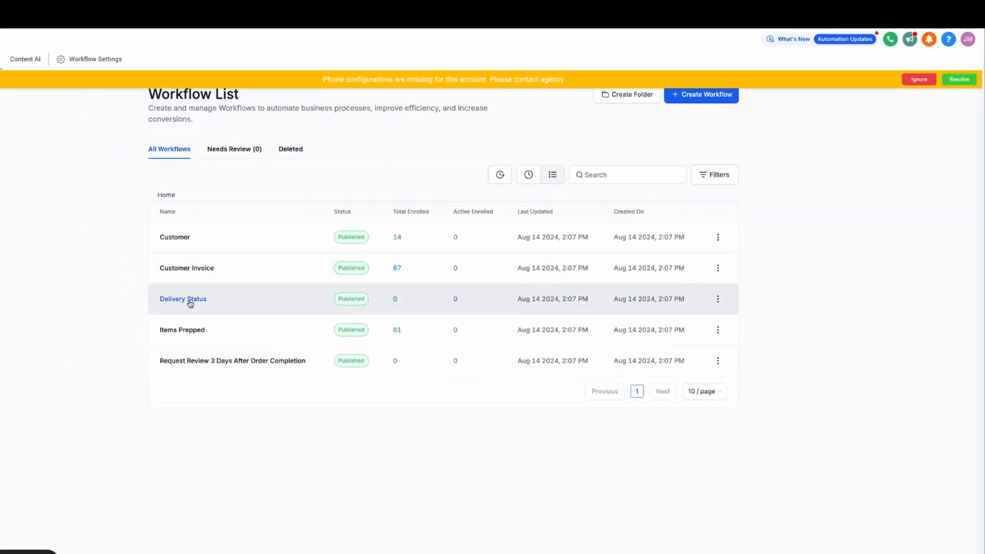
- Copy the trigger webhook URL of HighLevel's Delivery Status workflow into Adelie's Update Status URL
{"action": "left_click", "coordinate": [188, 301]}
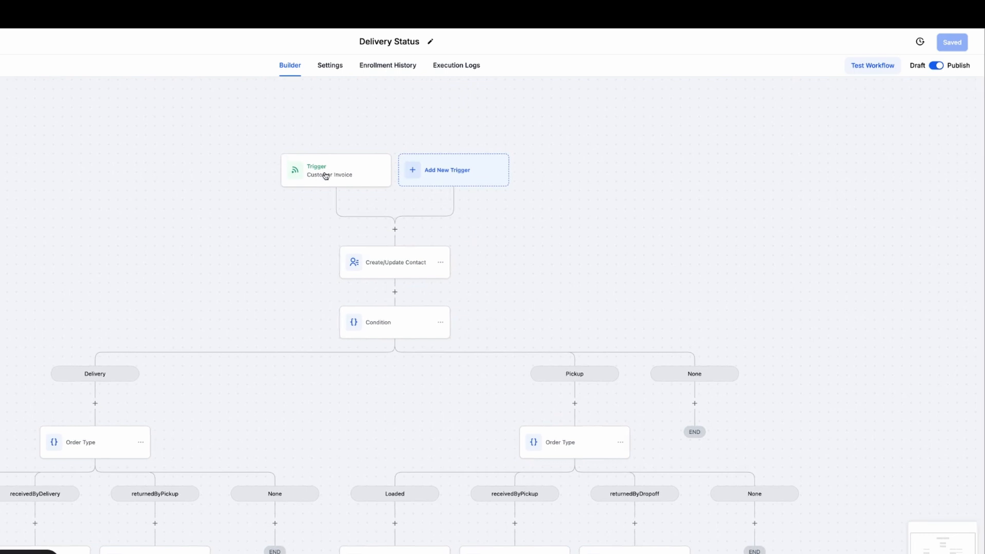
{"action": "left_click", "coordinate": [359, 181]}
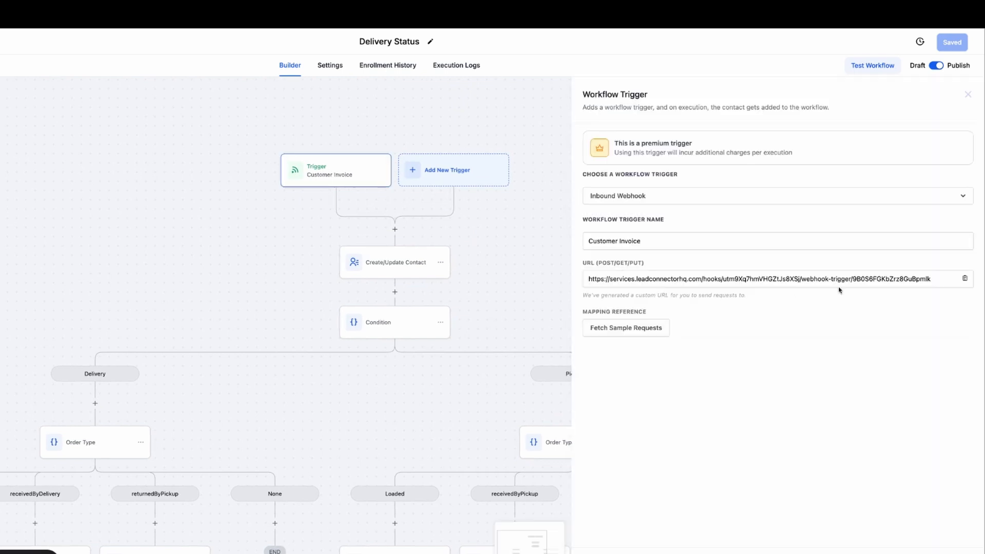
{"action": "left_click", "coordinate": [964, 278]}
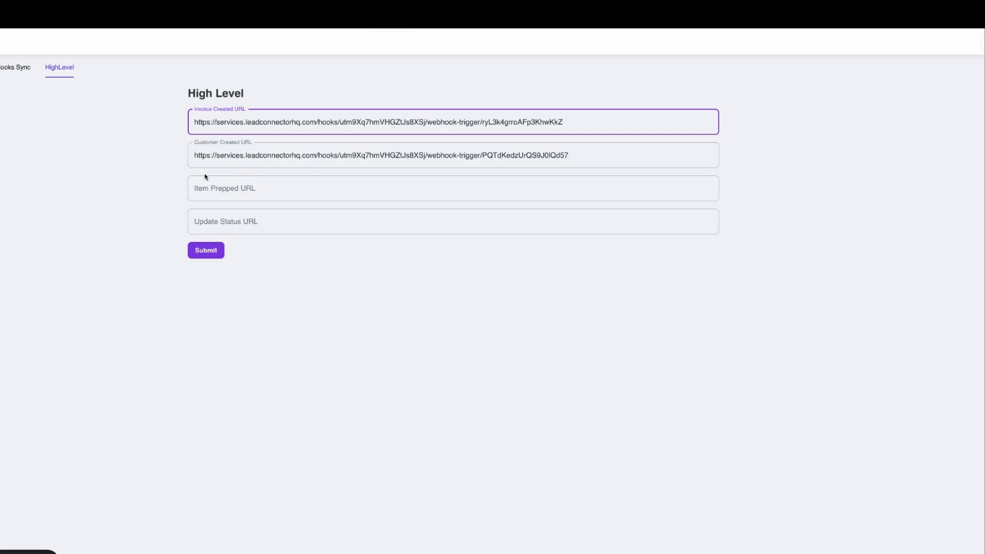
{"action": "left_click", "coordinate": [238, 222]}
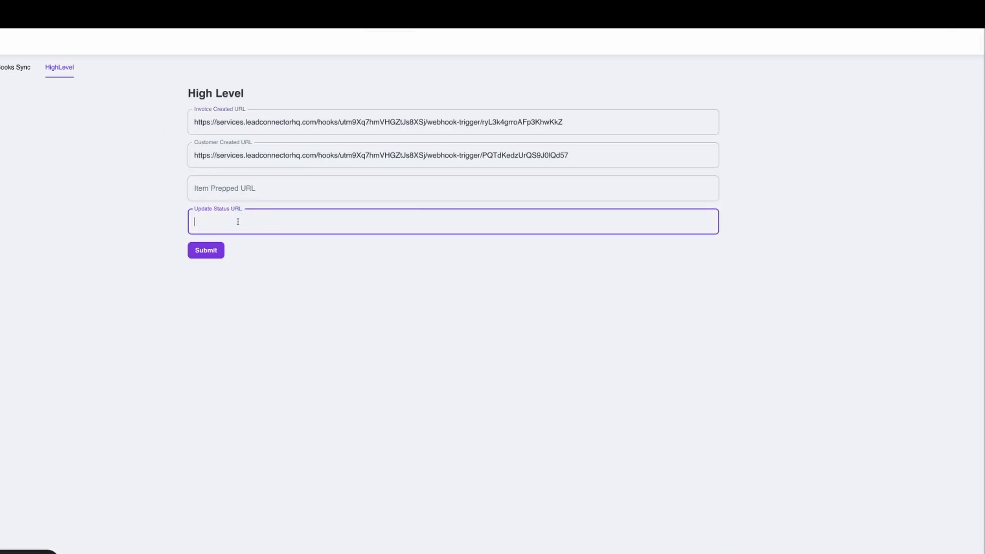
{"action": "key", "text": "ctrl+v"}
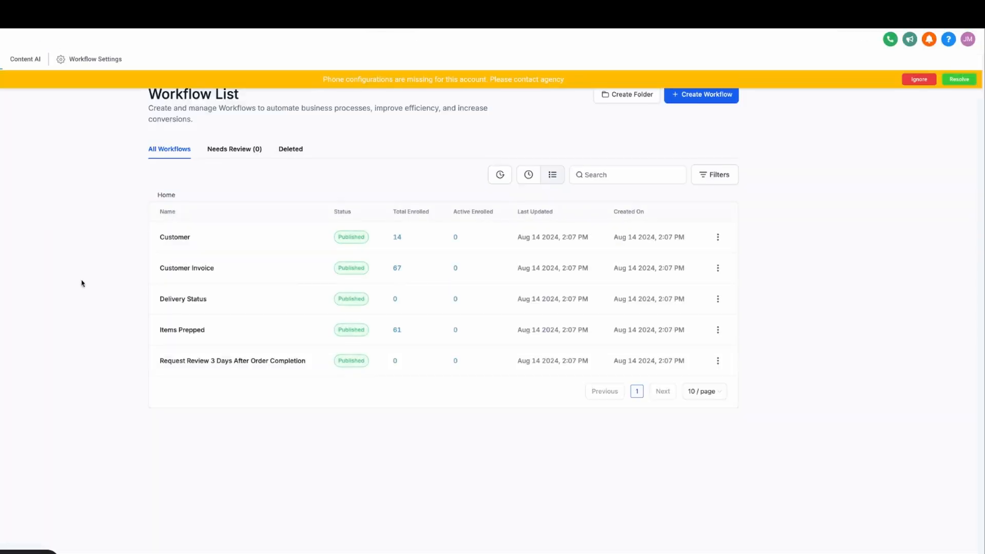
- Copy the Items Prepped workflow's trigger webhook URL from HighLevel into Adelie's Item Prepped URL and submit the integration settings
{"action": "left_click", "coordinate": [180, 332]}
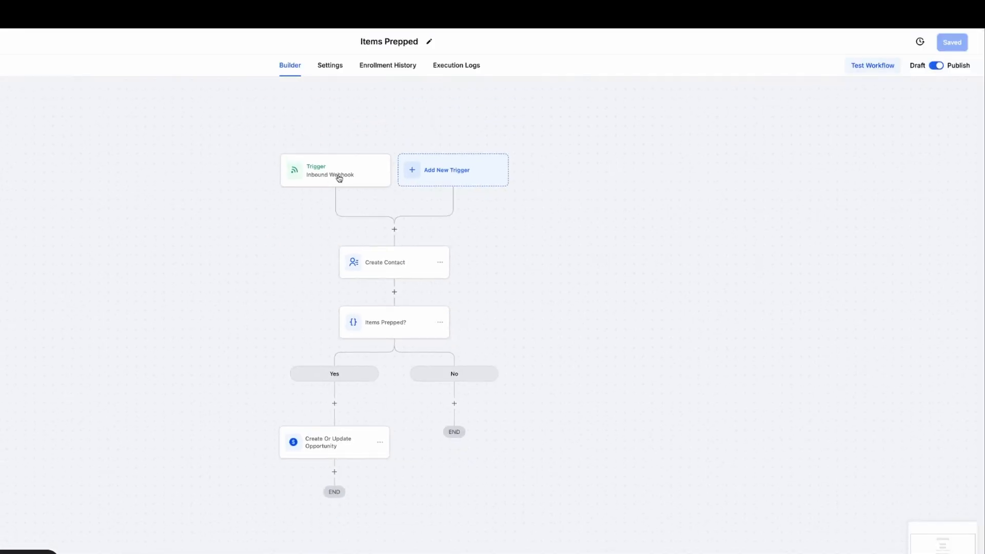
{"action": "left_click", "coordinate": [337, 175]}
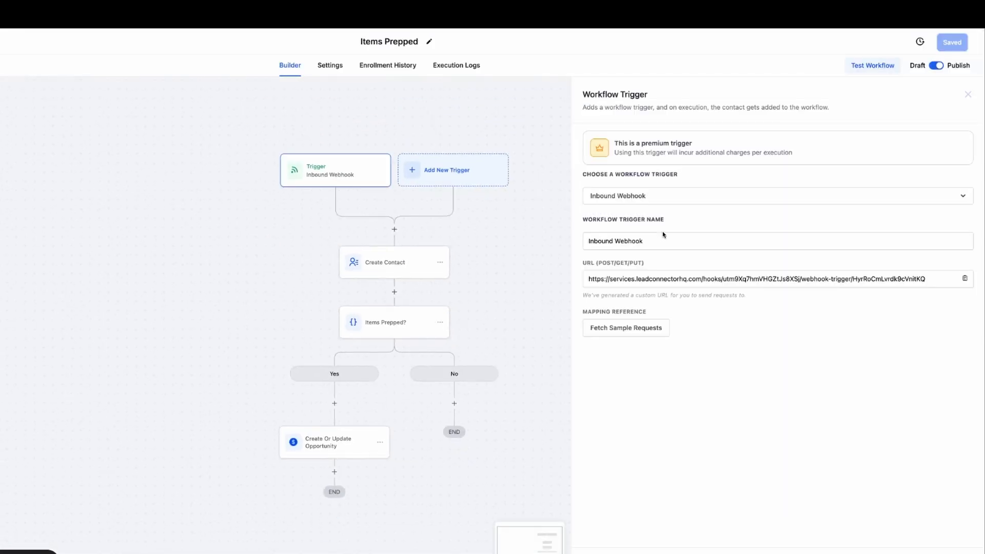
{"action": "left_click", "coordinate": [964, 281]}
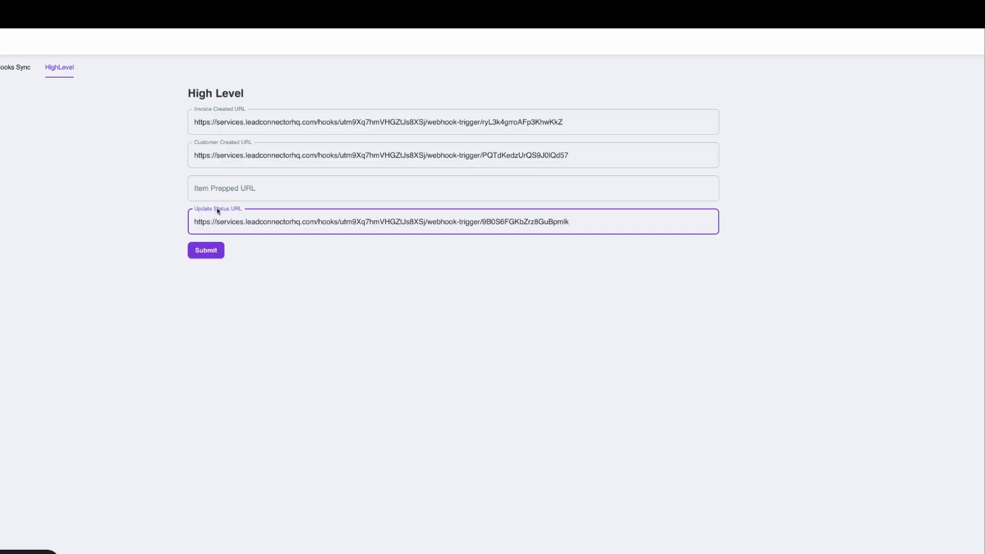
{"action": "left_click", "coordinate": [229, 185]}
{"action": "key", "text": "ctrl+v"}
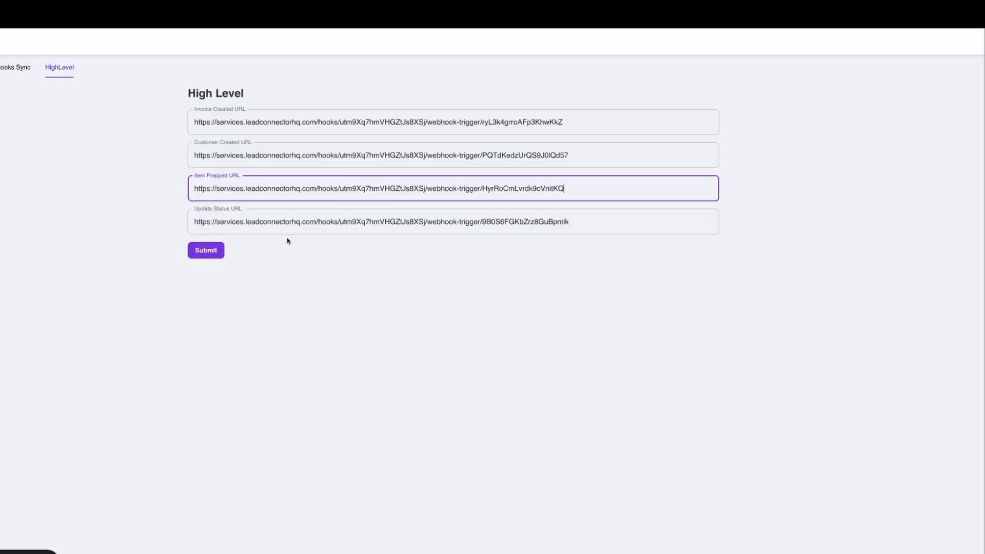
{"action": "left_click", "coordinate": [218, 251]}
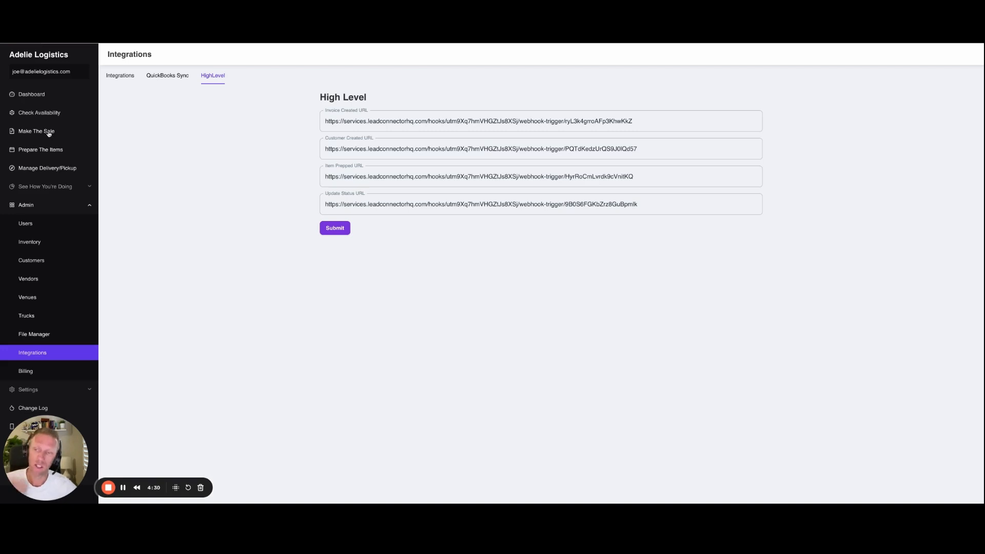
- Duplicate the most recent invoice in Adelie's sales list as a new draft order and look over its row
{"action": "left_click", "coordinate": [49, 133]}
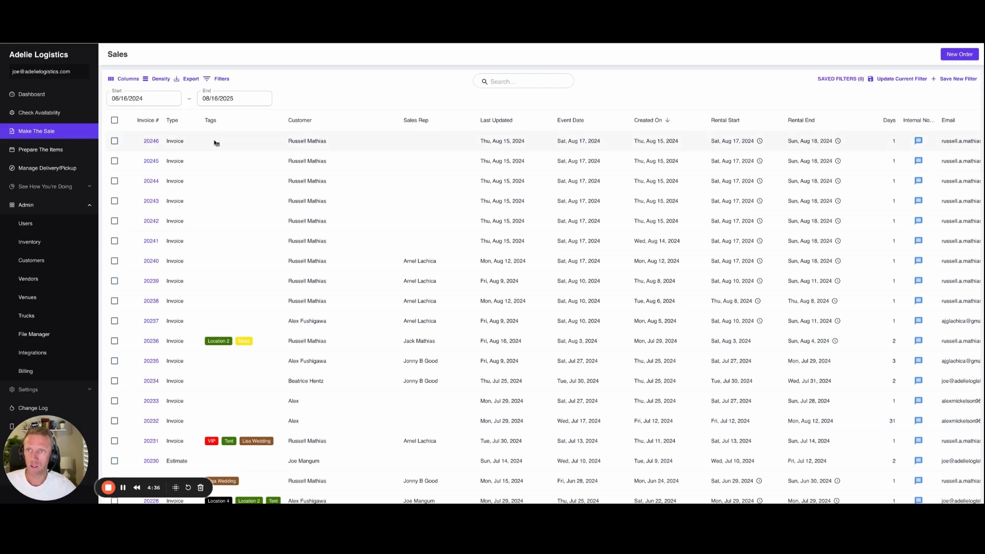
{"action": "right_click", "coordinate": [216, 142]}
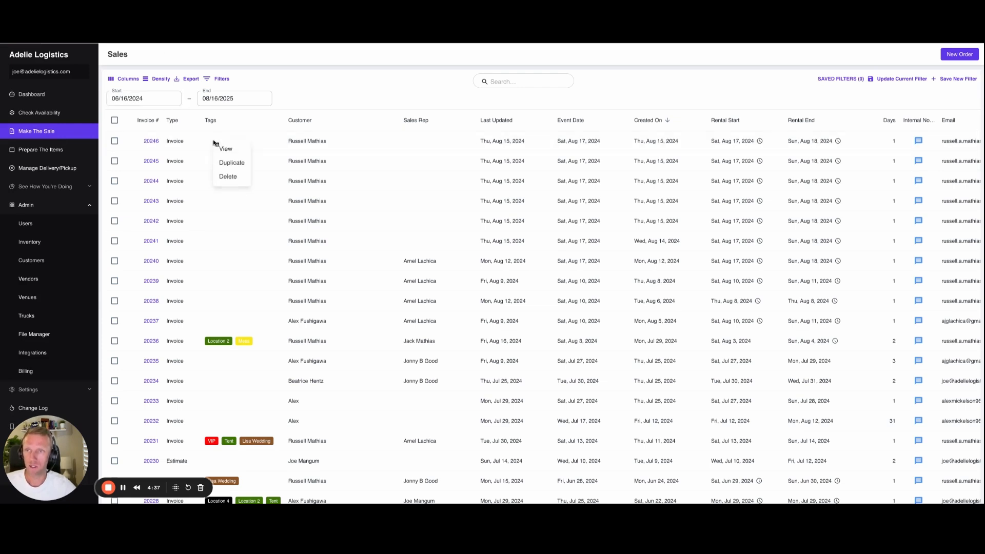
{"action": "left_click", "coordinate": [237, 163]}
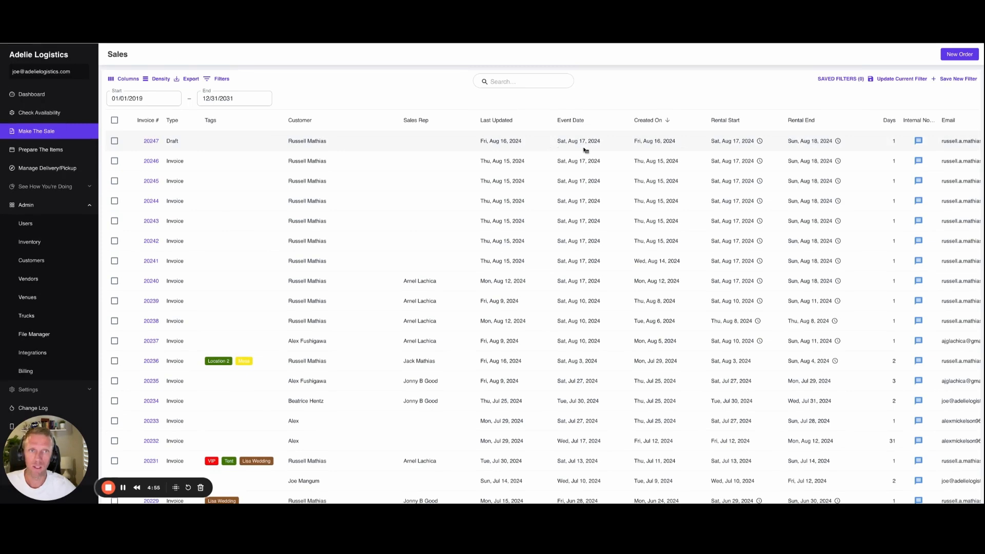
{"action": "scroll", "coordinate": [313, 150], "scroll_direction": "right", "scroll_amount": 10}
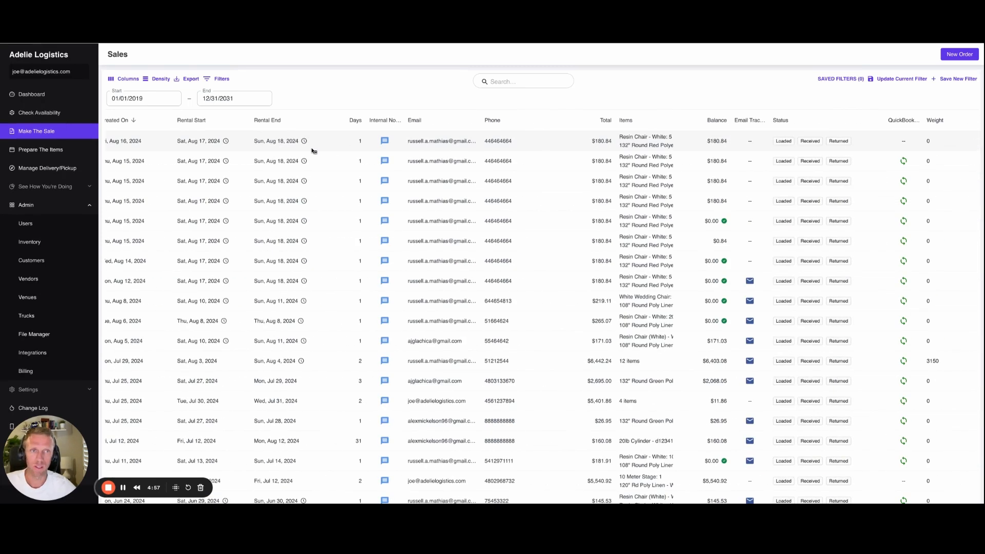
{"action": "scroll", "coordinate": [487, 171], "scroll_direction": "left", "scroll_amount": 10}
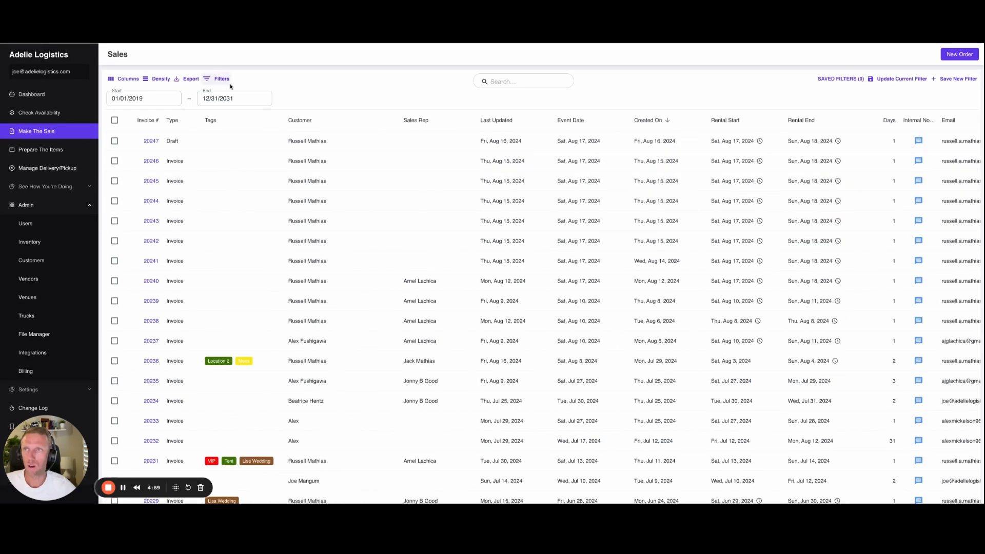
- Switch back to HighLevel, leave the Items Prepped workflow and open the opportunities board of the Rental Order Pipeline
{"action": "key", "text": "ctrl+Tab"}
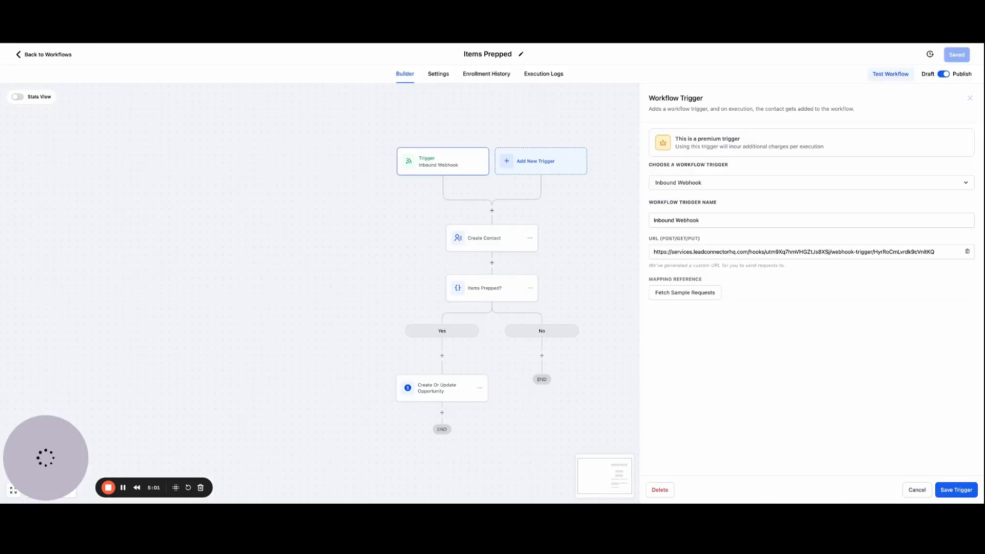
{"action": "left_click", "coordinate": [48, 54]}
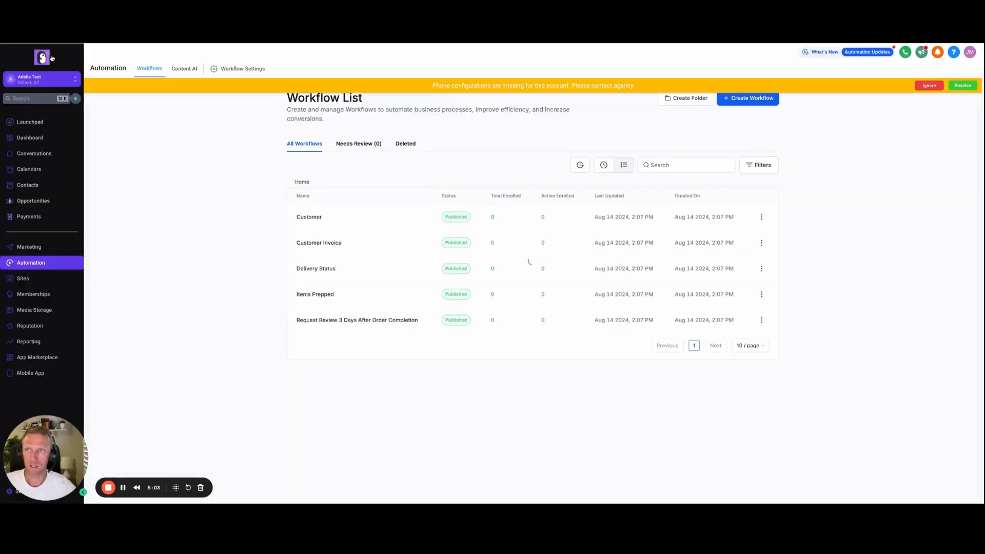
{"action": "left_click", "coordinate": [43, 203]}
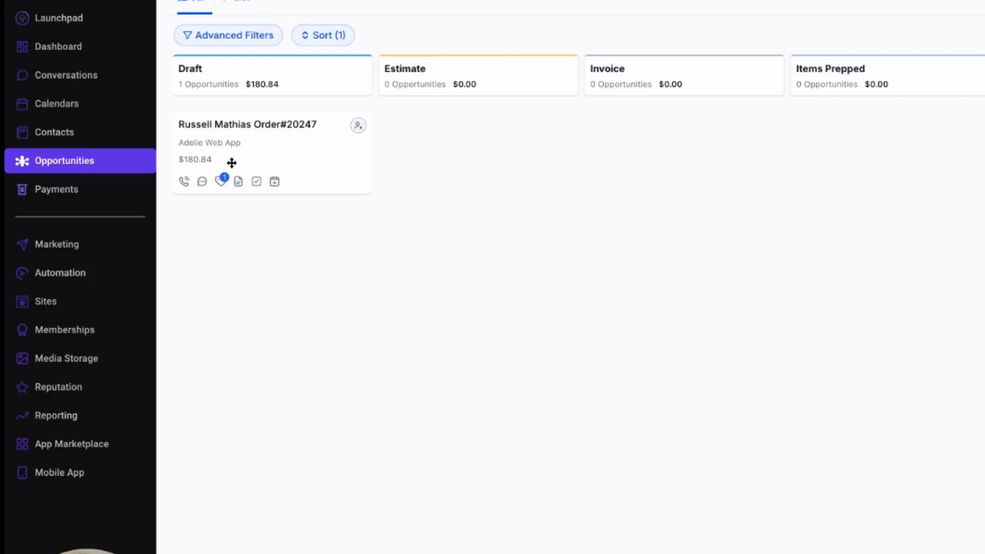
- Open the new order's opportunity in the Draft stage and examine its order number, contact, pipeline and delivery details
{"action": "left_click", "coordinate": [285, 152]}
{"action": "left_click", "coordinate": [840, 202]}
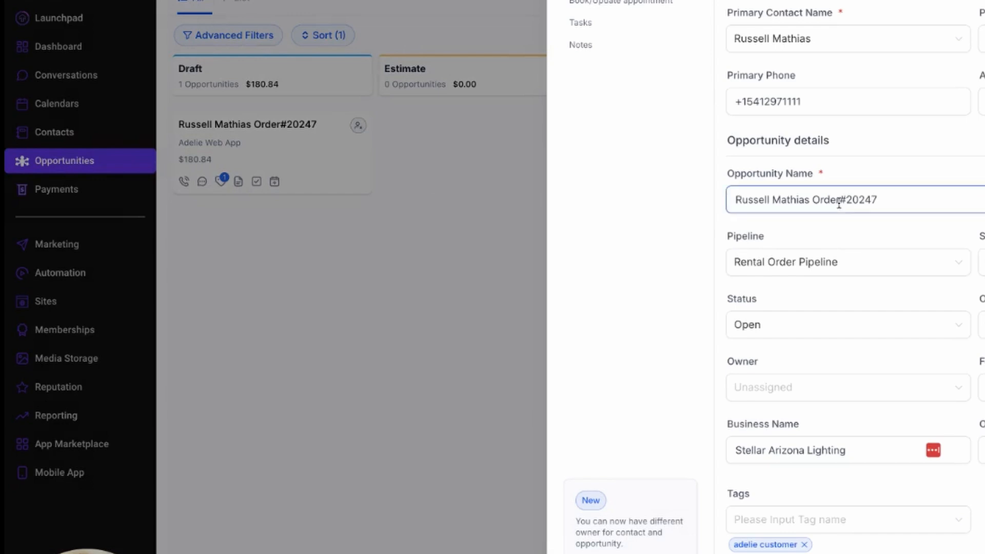
{"action": "key", "text": "shift+Right"}
{"action": "key", "text": "shift+Right"}
{"action": "key", "text": "shift+Right"}
{"action": "key", "text": "shift+Right"}
{"action": "key", "text": "shift+Right"}
{"action": "key", "text": "shift+Right"}
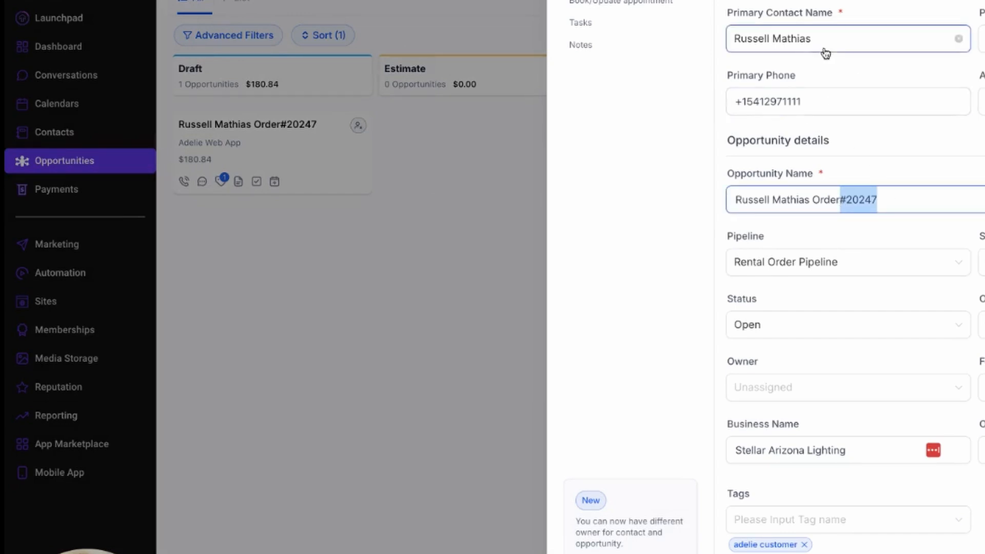
{"action": "scroll", "coordinate": [854, 280], "scroll_direction": "down", "scroll_amount": 2}
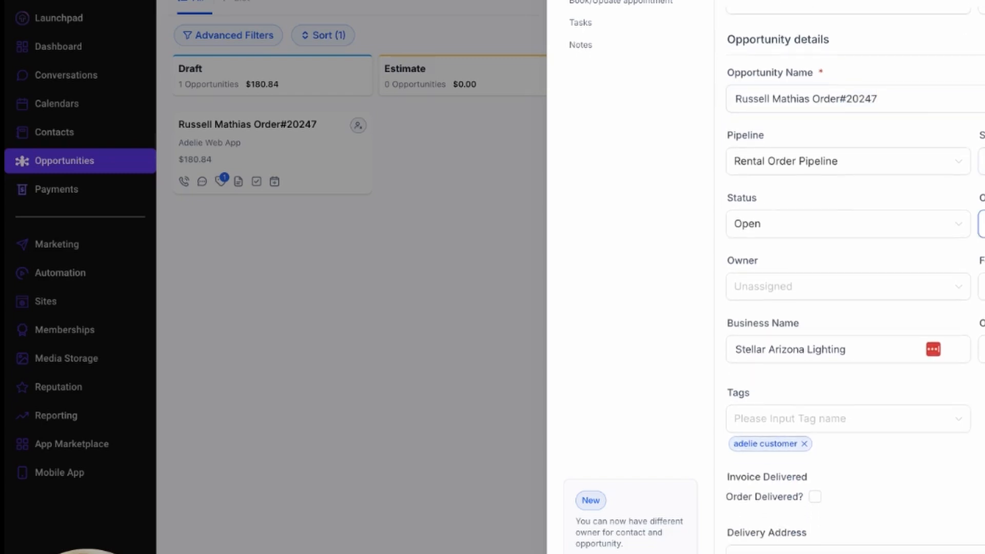
{"action": "scroll", "coordinate": [854, 280], "scroll_direction": "down", "scroll_amount": 3}
{"action": "scroll", "coordinate": [855, 280], "scroll_direction": "up", "scroll_amount": 5}
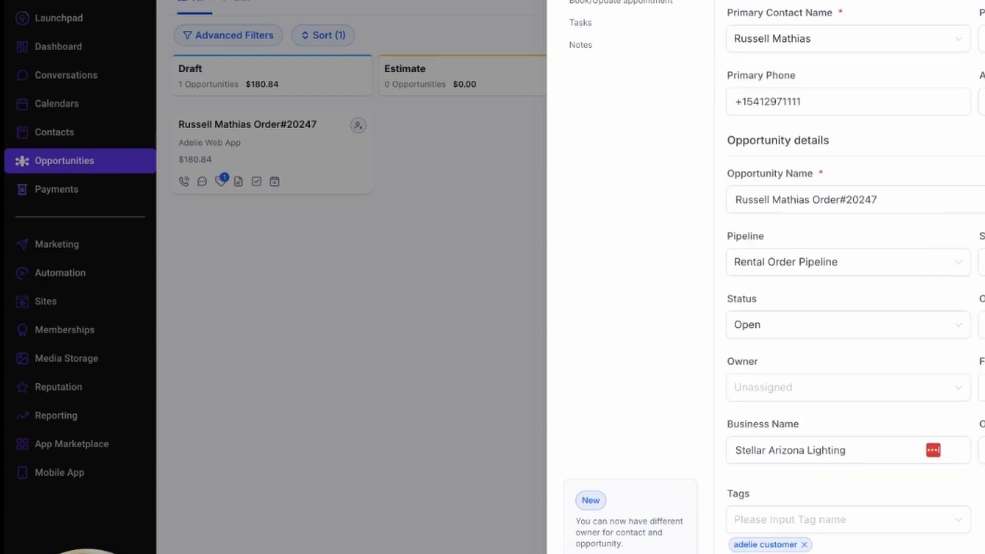
- Close the opportunity, return to Adelie's sales list, open the new draft order and save it as an estimate
{"action": "key", "text": "Escape"}
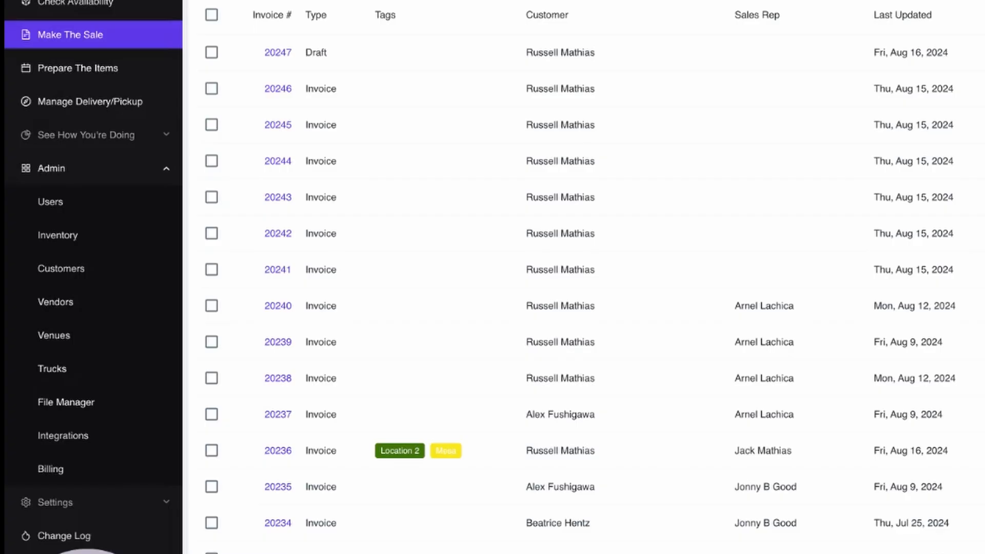
{"action": "left_click", "coordinate": [277, 52]}
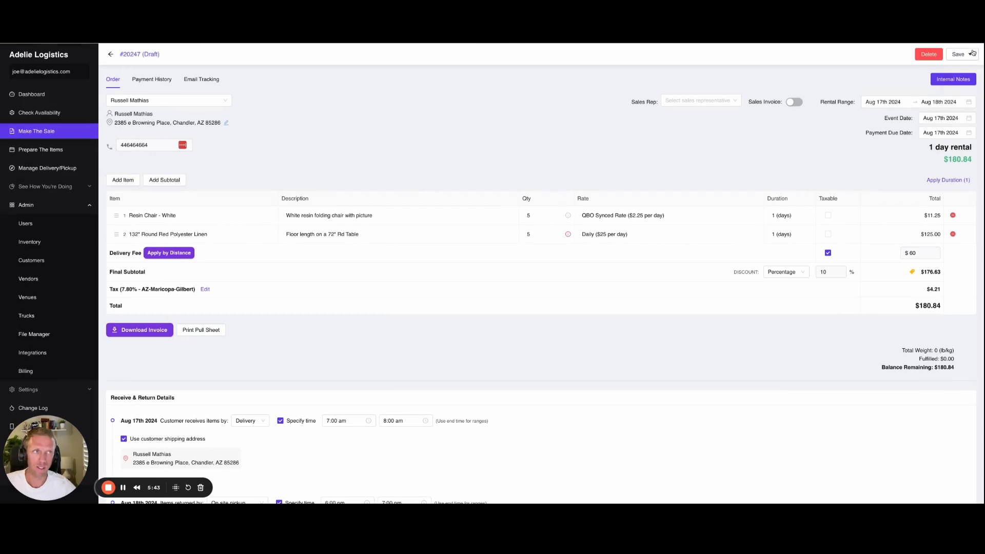
{"action": "left_click", "coordinate": [961, 53]}
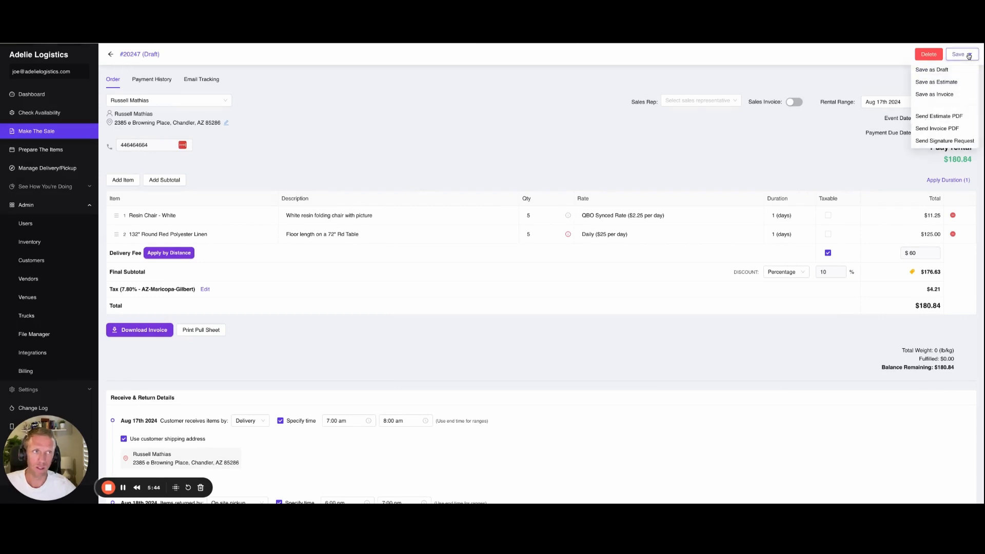
{"action": "left_click", "coordinate": [945, 83]}
{"action": "left_click", "coordinate": [538, 129]}
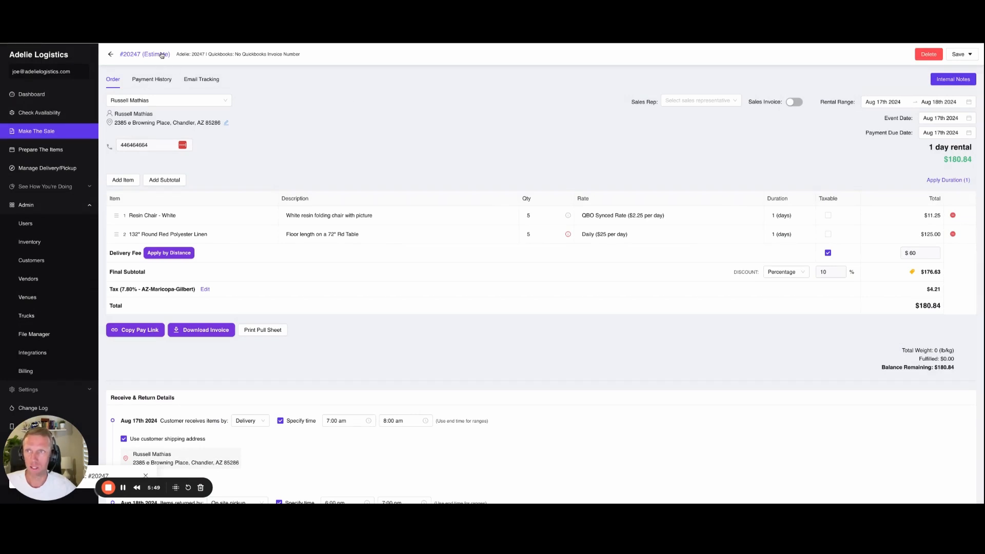
- Switch to HighLevel, refresh the Rental Order Pipeline board and check which stage the new order's opportunity is in
{"action": "key", "text": "ctrl+Tab"}
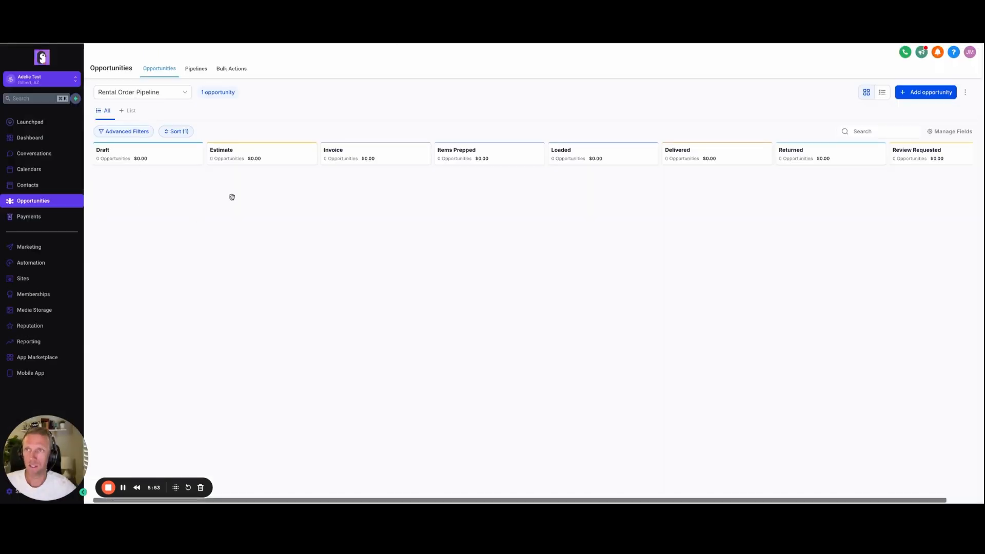
{"action": "key", "text": "super+r"}
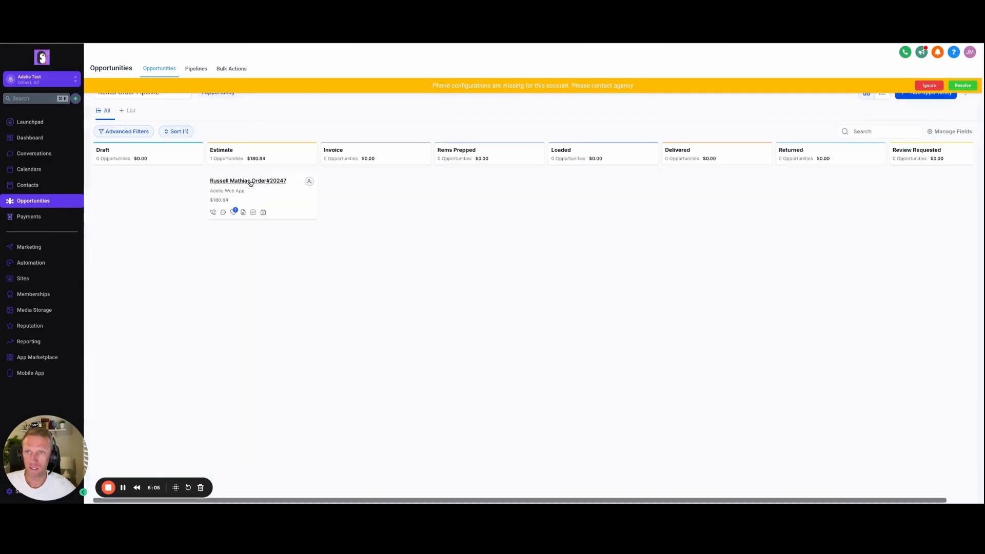
{"action": "left_click", "coordinate": [248, 181]}
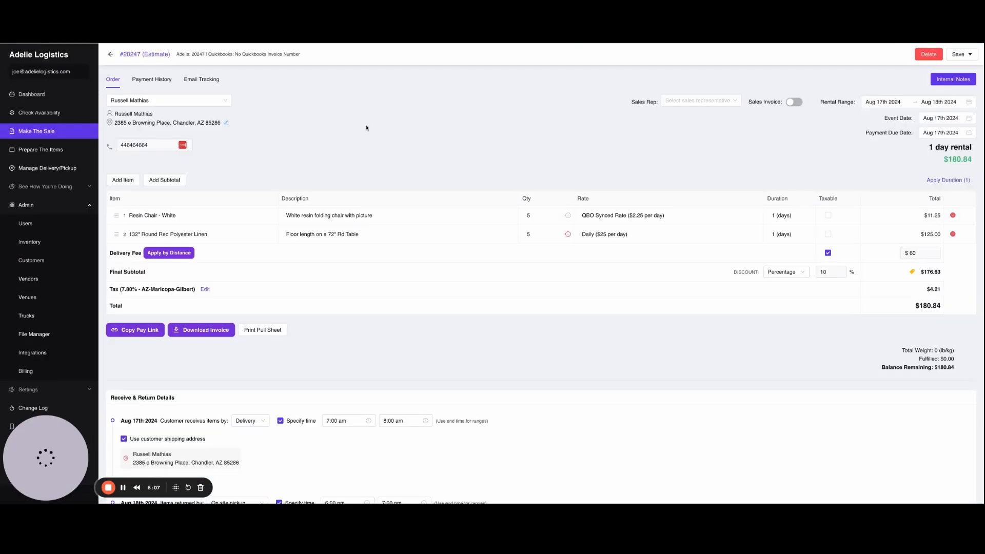
- Save the new order in Adelie as an invoice and confirm the change
{"action": "left_click", "coordinate": [958, 56]}
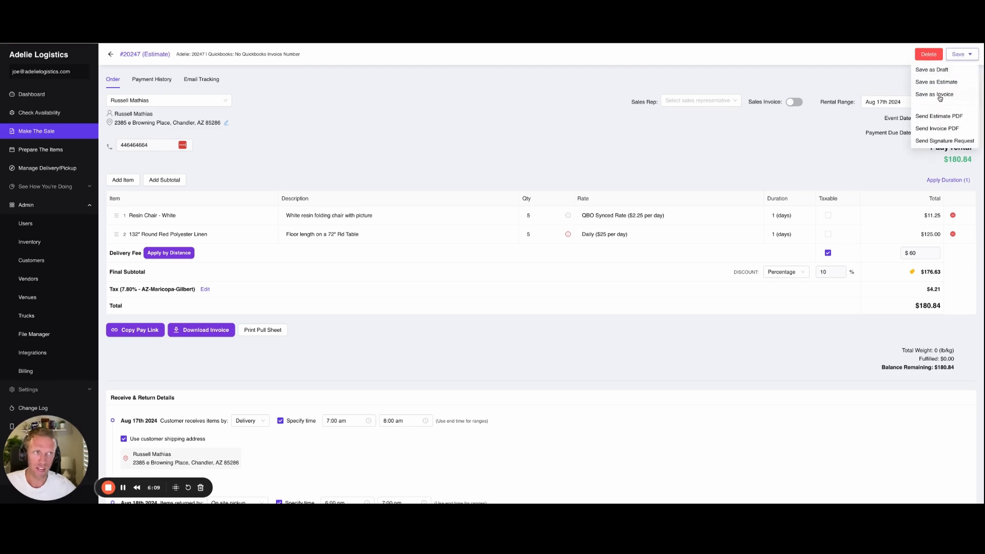
{"action": "left_click", "coordinate": [940, 95]}
{"action": "left_click", "coordinate": [537, 130]}
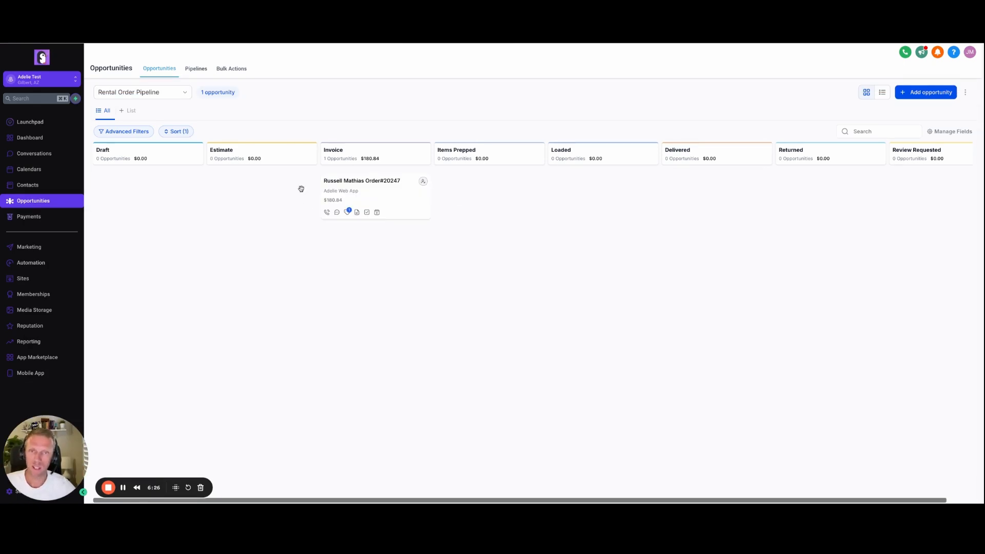
- Switch from HighLevel back to Adelie, exit the order without saving, and open its item preparation list for Aug 17th 2024
{"action": "key", "text": "ctrl+Tab"}
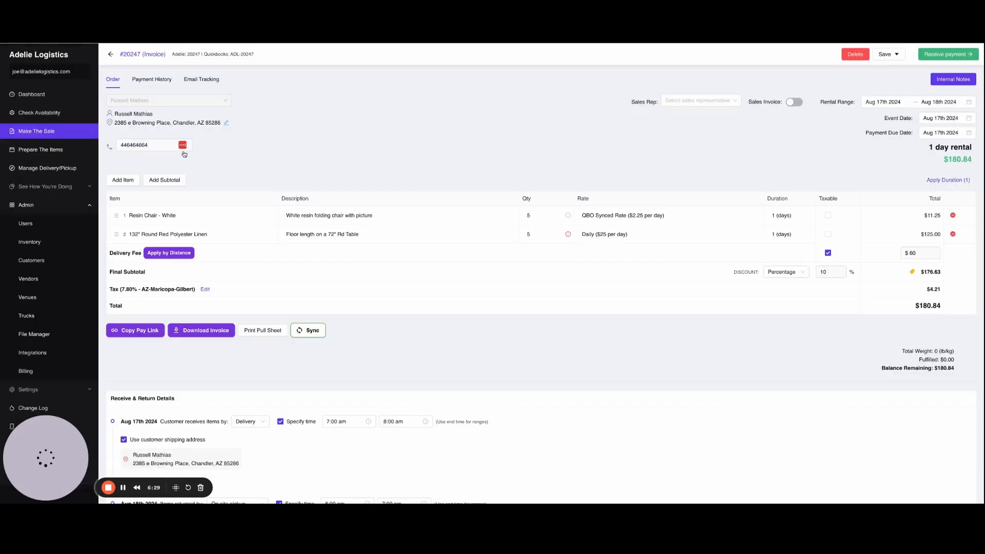
{"action": "left_click", "coordinate": [48, 153]}
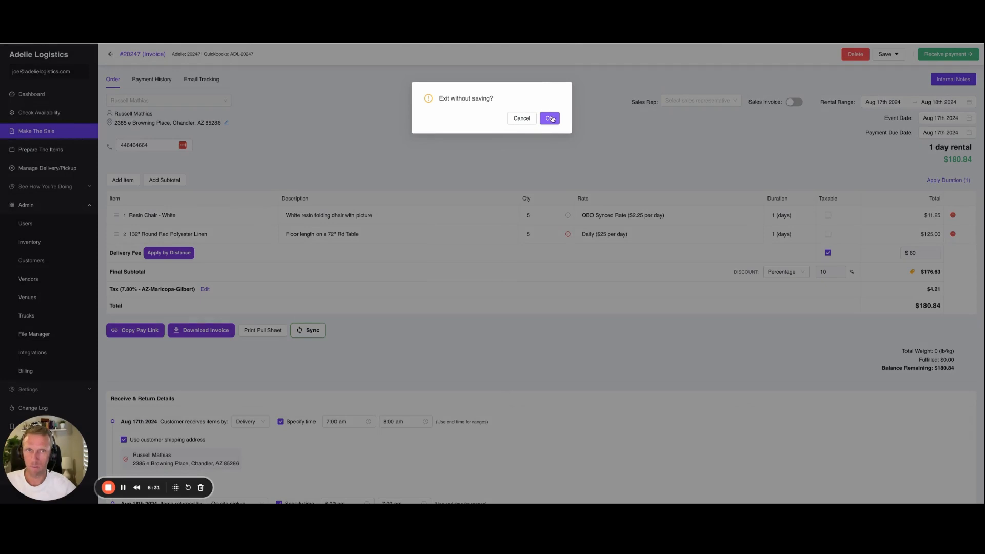
{"action": "left_click", "coordinate": [549, 119]}
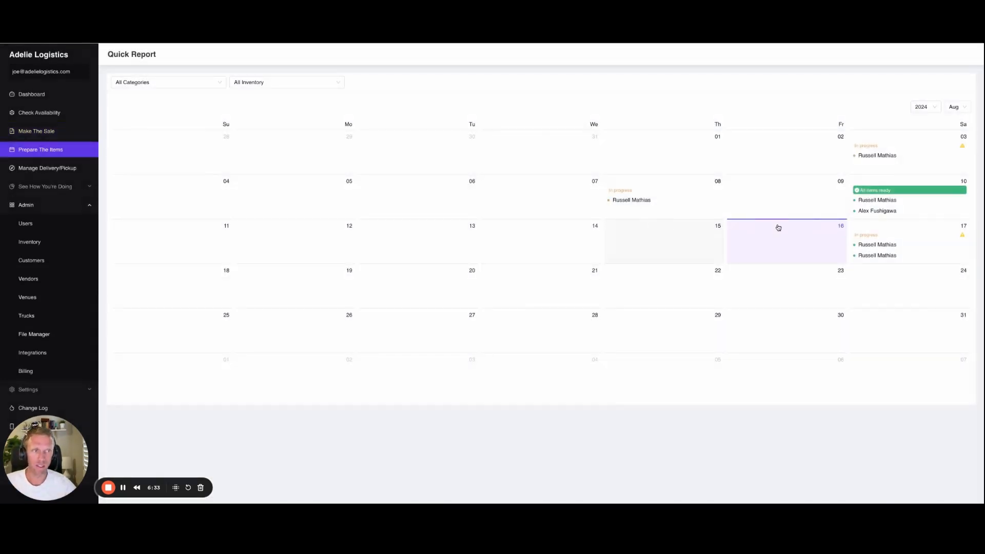
{"action": "left_click", "coordinate": [910, 237]}
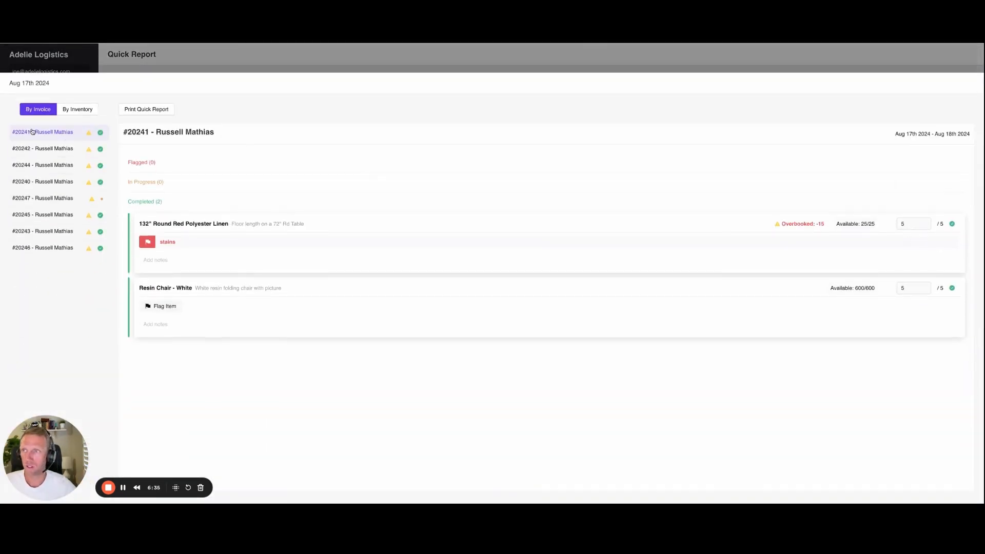
{"action": "left_click", "coordinate": [43, 248]}
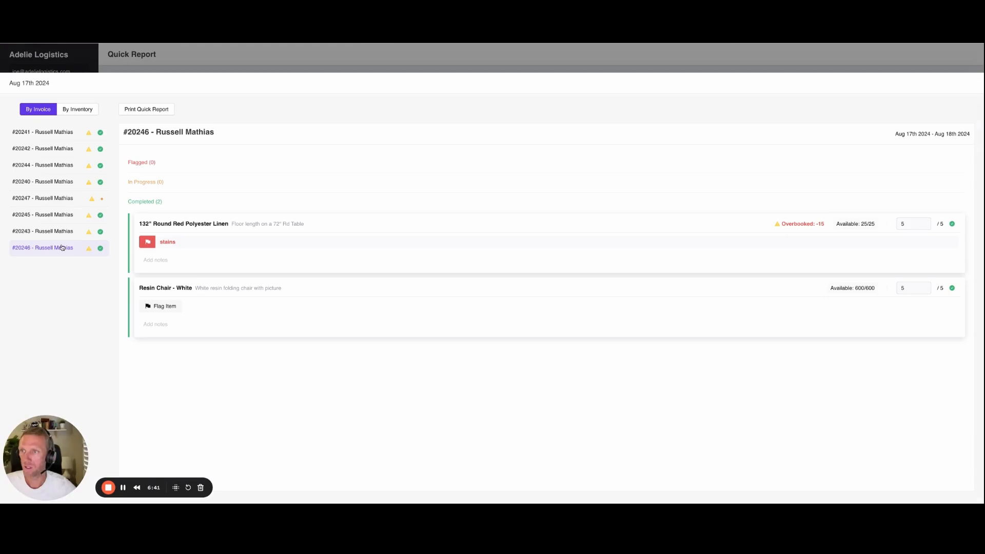
{"action": "left_click", "coordinate": [48, 200]}
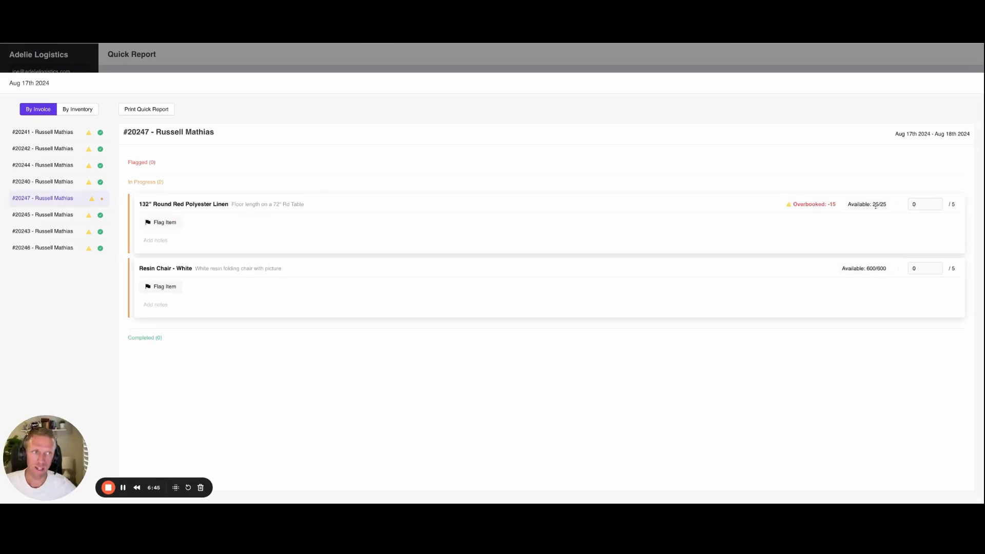